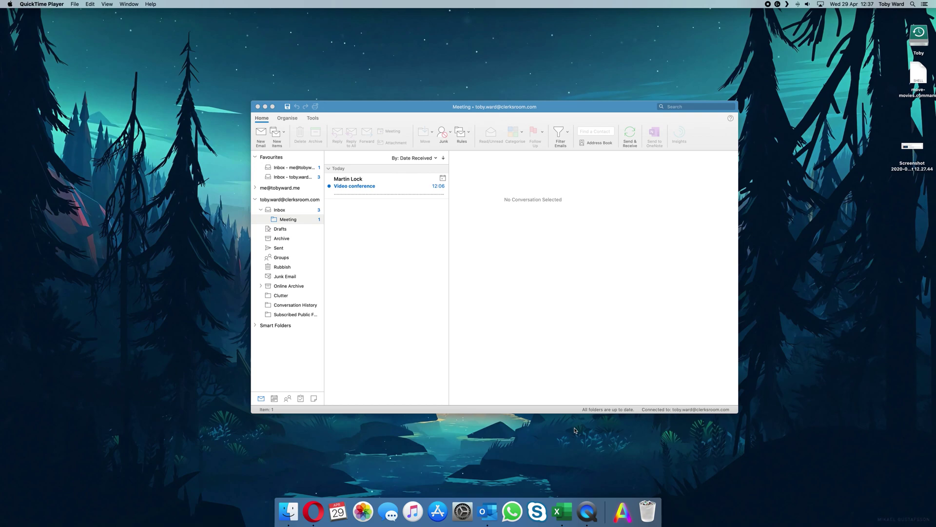
- Bring Outlook to the front, showing the Meeting folder's unread Video conference message
left_click_drag(536, 112, 534, 114)
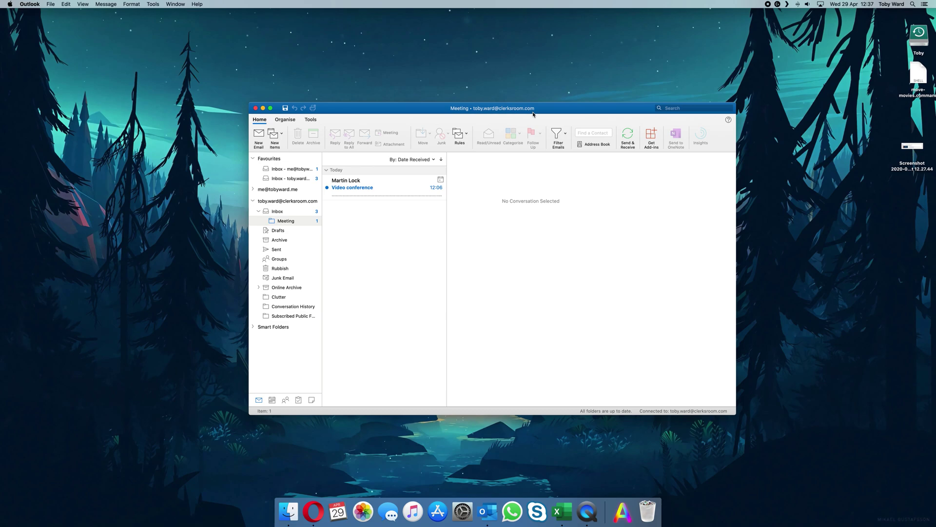
- Display the Video conference invitation for Wednesday 29 April 2020, 19:00–19:30, in the reading pane
left_click(399, 195)
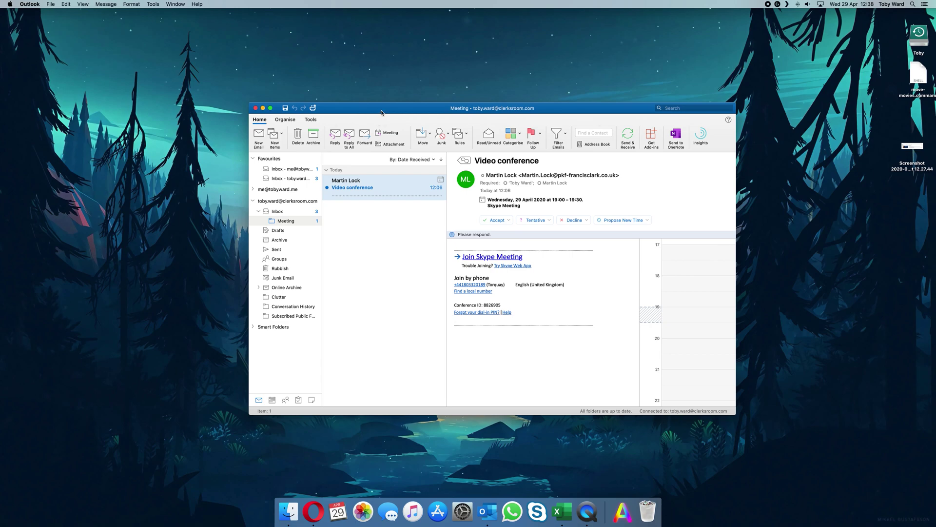
left_click_drag(382, 113, 370, 115)
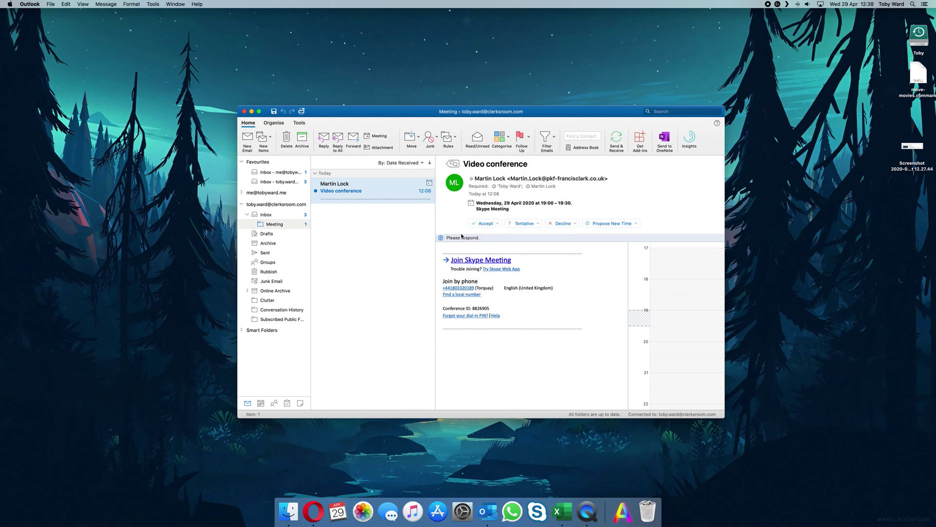
- Accept the Video conference invitation using Respond without Comments
left_click(497, 225)
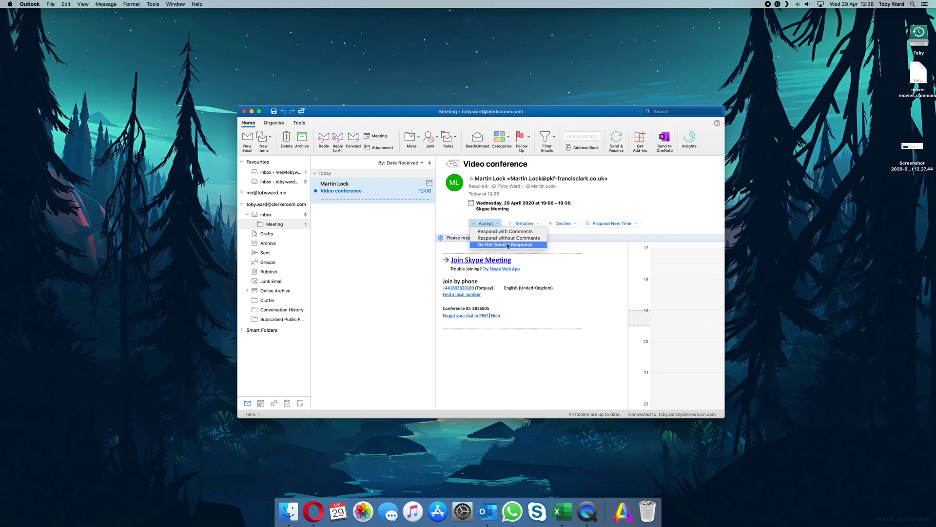
left_click(427, 254)
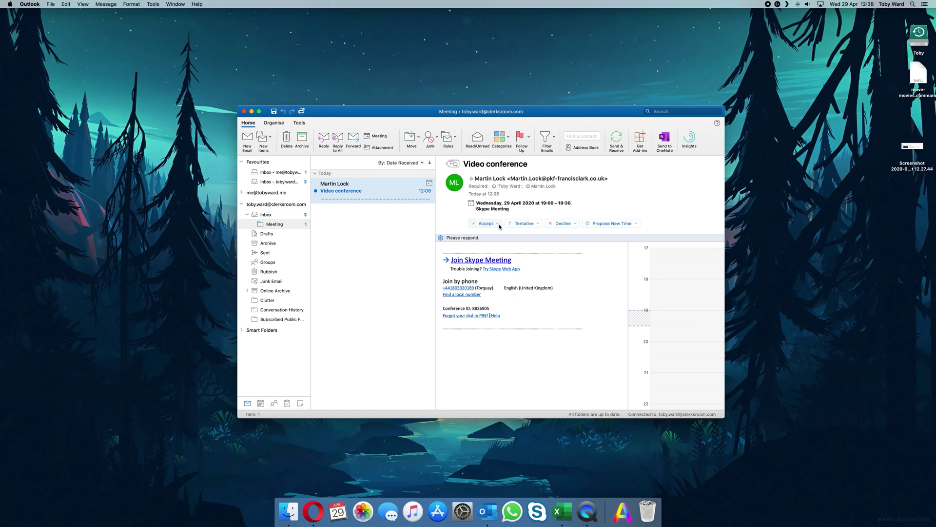
left_click(502, 205)
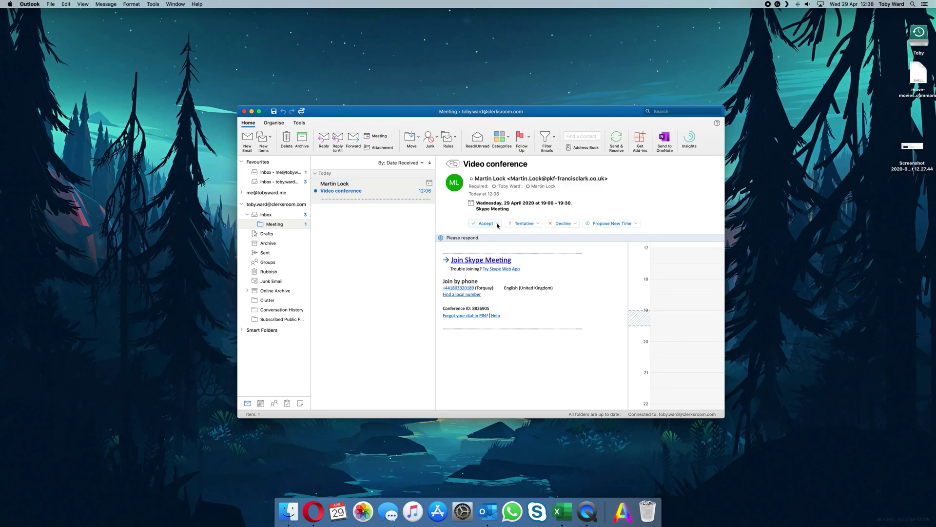
left_click(497, 224)
left_click(499, 215)
left_click(499, 224)
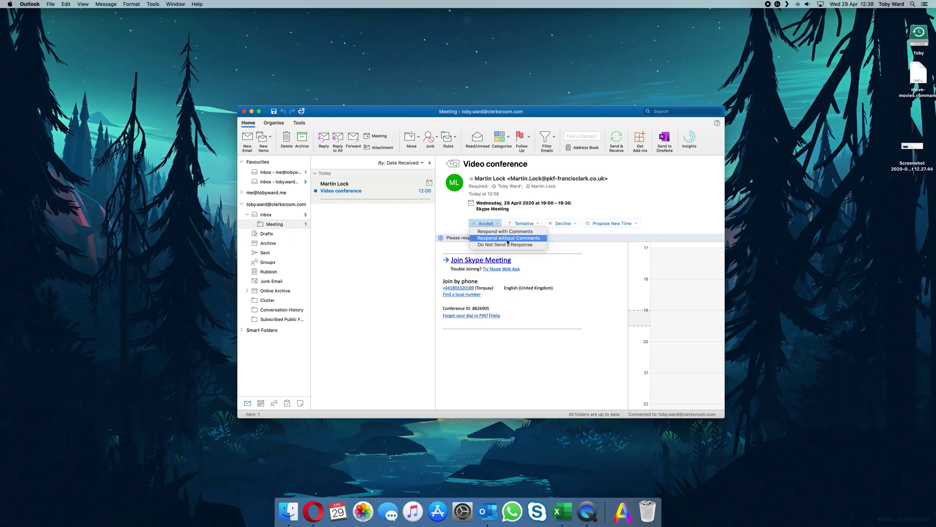
left_click(535, 238)
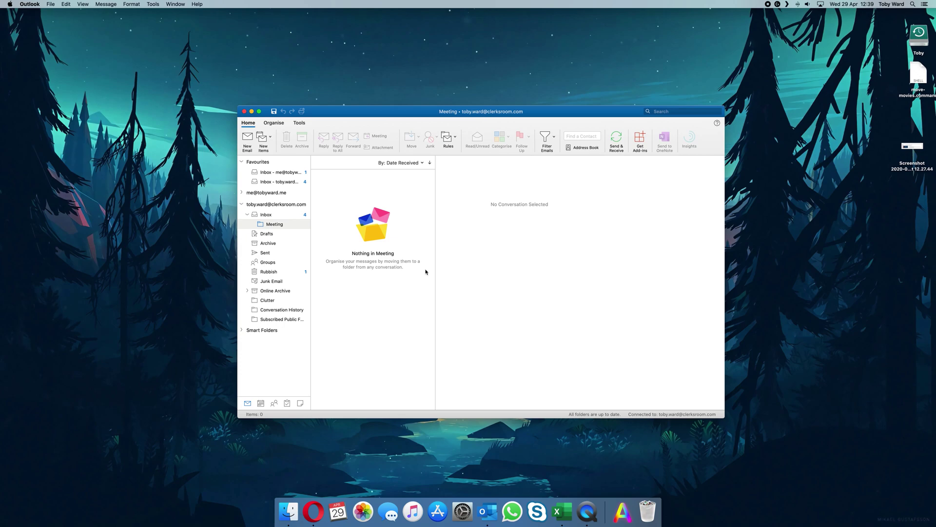
- In a single-calendar week view, find Wednesday's 19:00 Video conference and view its details
left_click(262, 405)
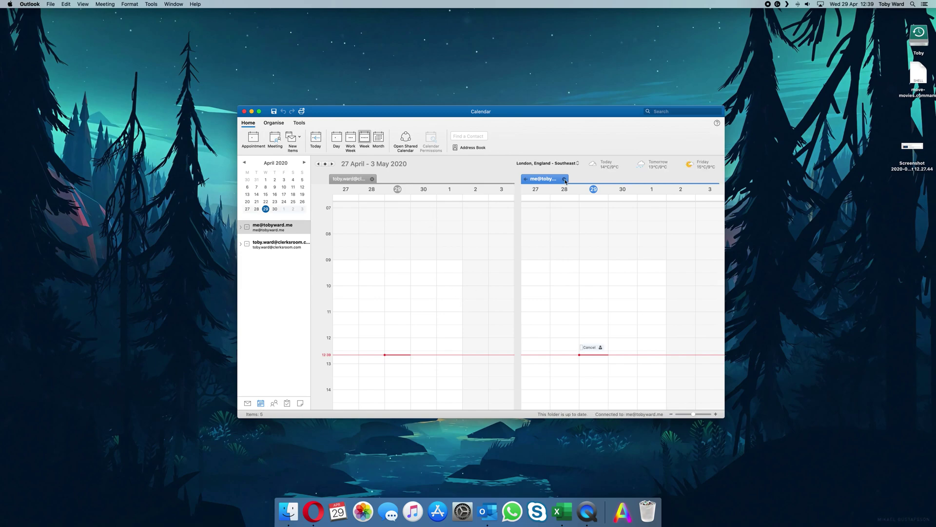
left_click(565, 180)
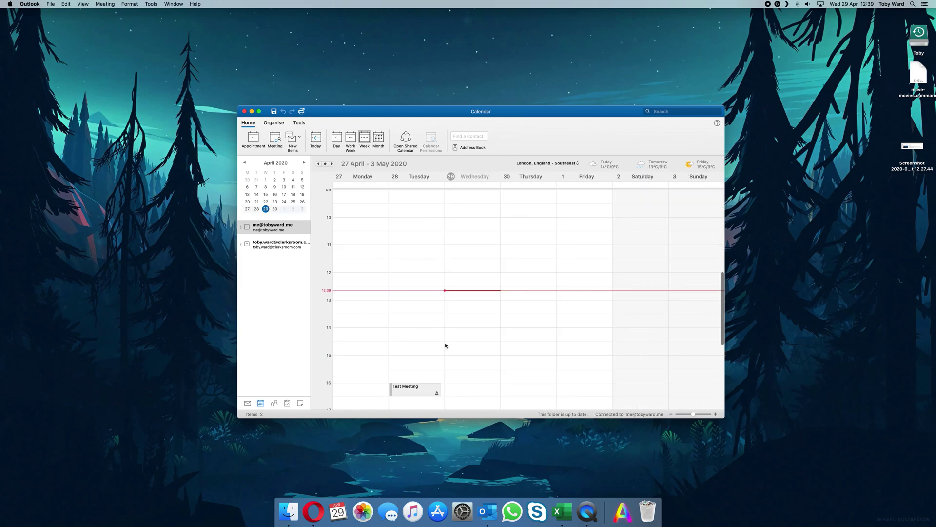
scroll(445, 345, "down", 5)
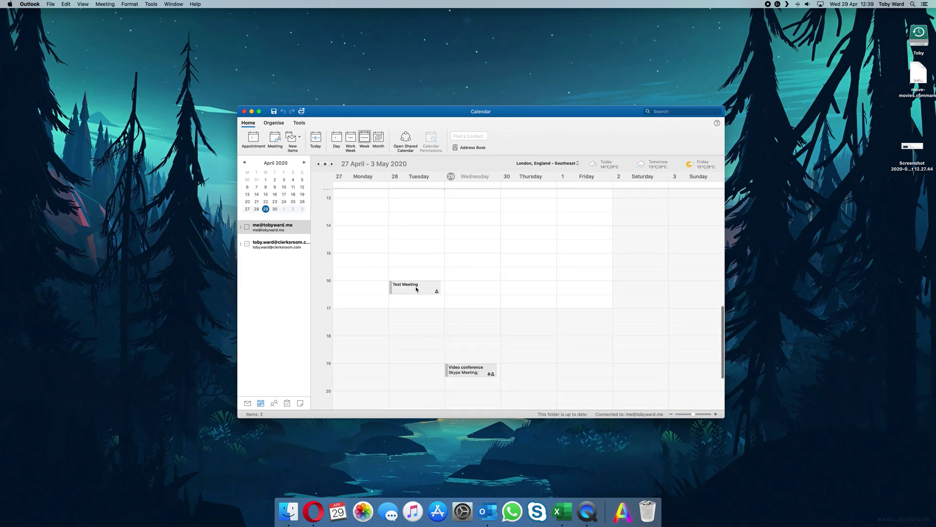
left_click(470, 370)
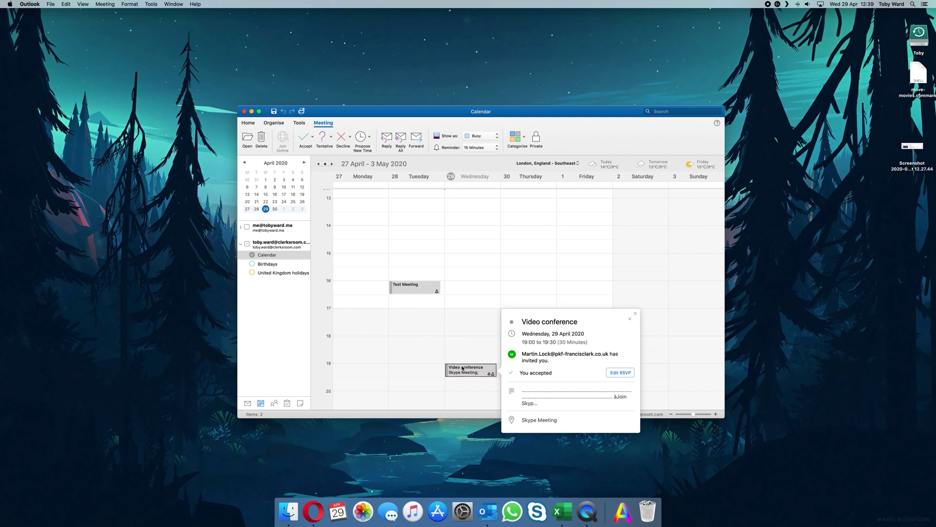
left_click_drag(523, 322, 578, 324)
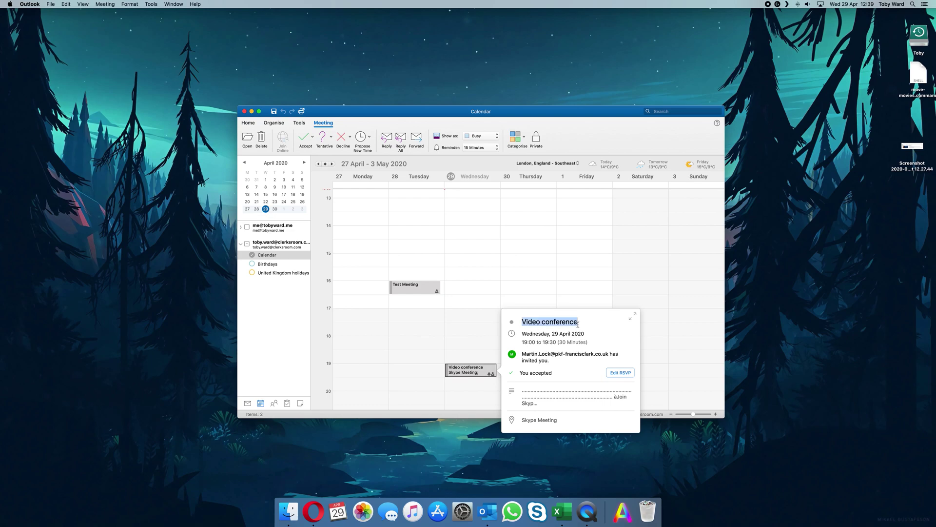
left_click_drag(523, 354, 557, 375)
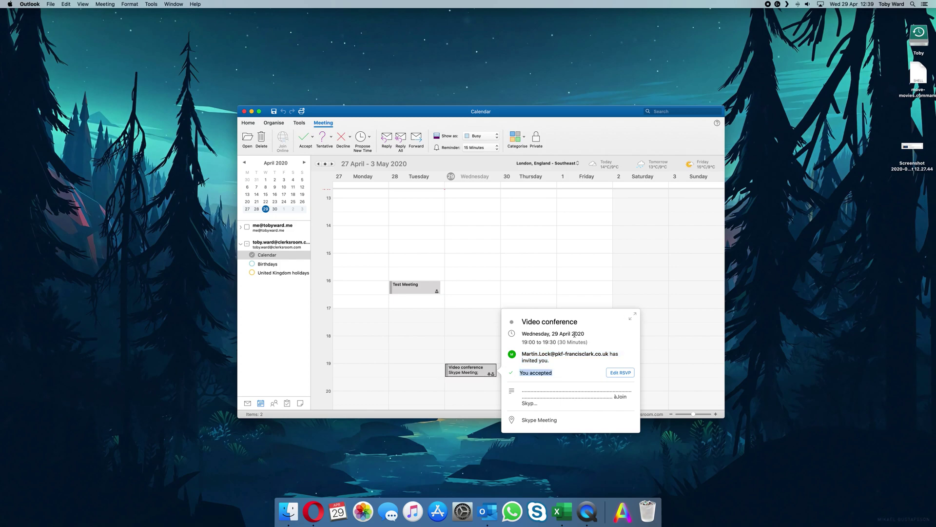
- Open the Video conference in its own window and follow its Skype meeting join link
left_click(633, 317)
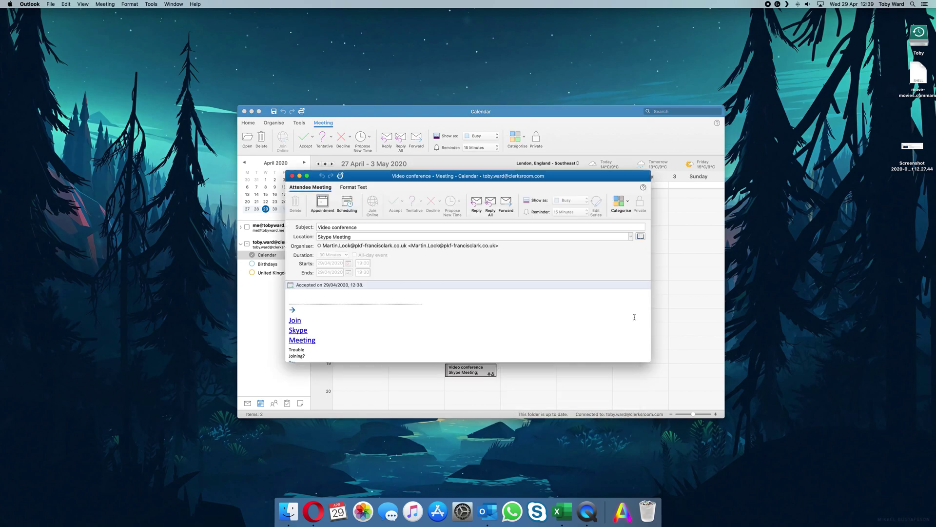
left_click(398, 296)
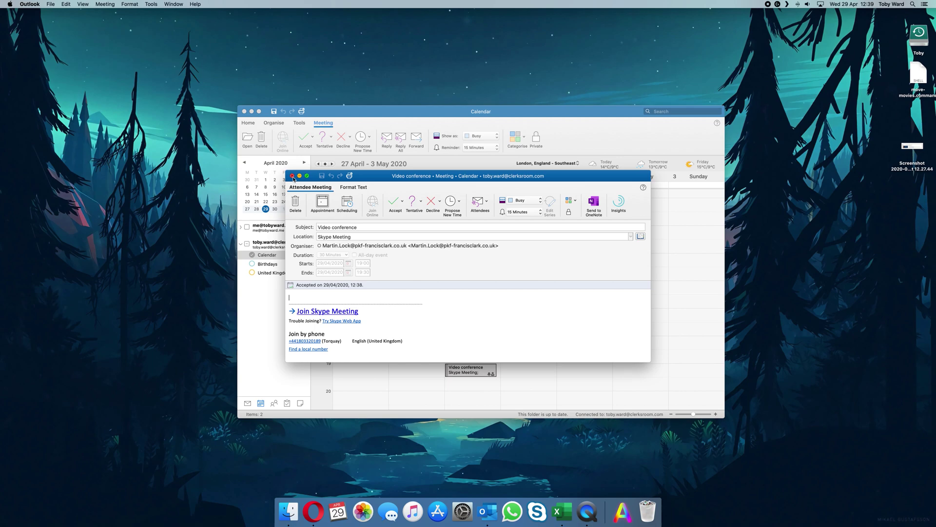
left_click(292, 176)
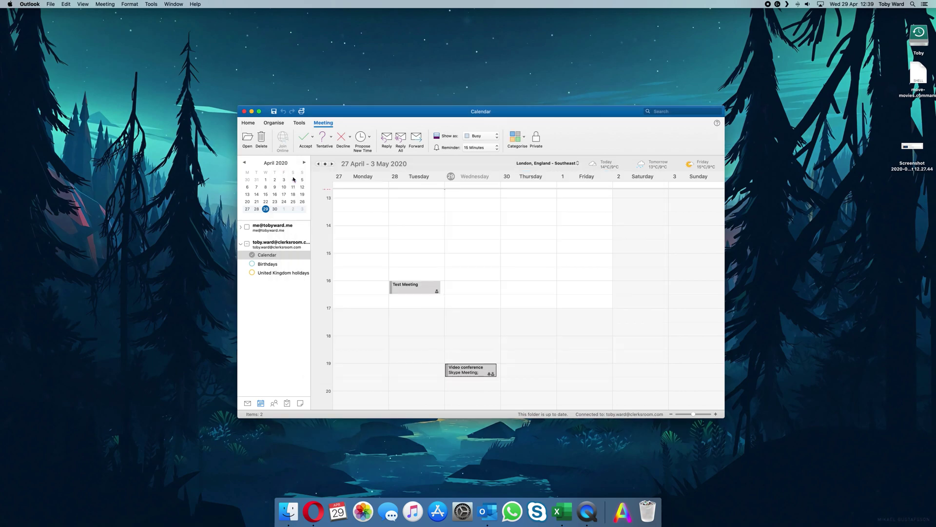
double_click(463, 371)
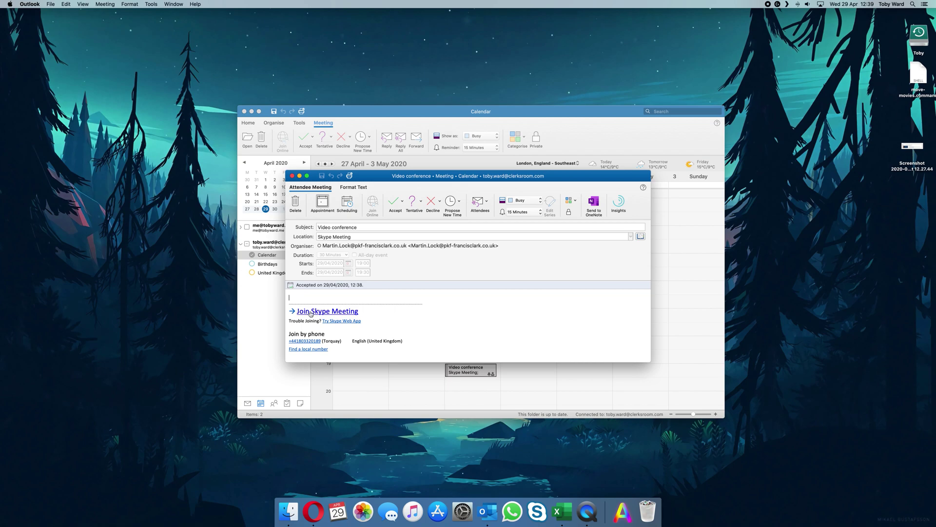
left_click(311, 312)
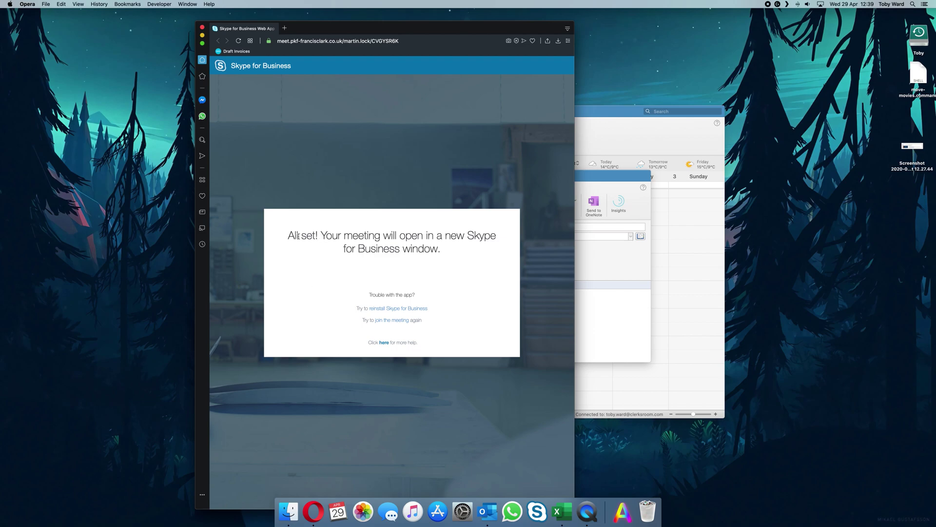
- Download the Skype for Business installer from Opera's join page and launch it
left_click_drag(312, 235, 478, 250)
left_click(477, 251)
left_click(417, 311)
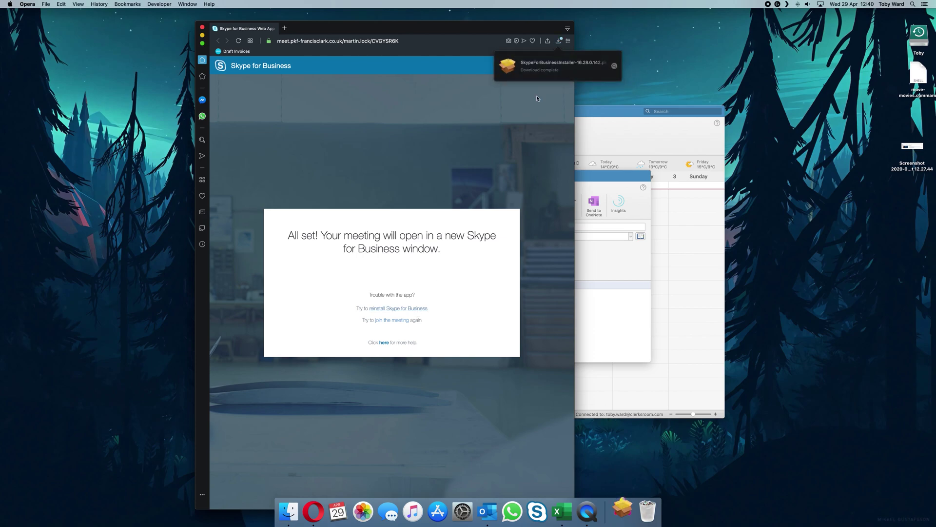
left_click(555, 69)
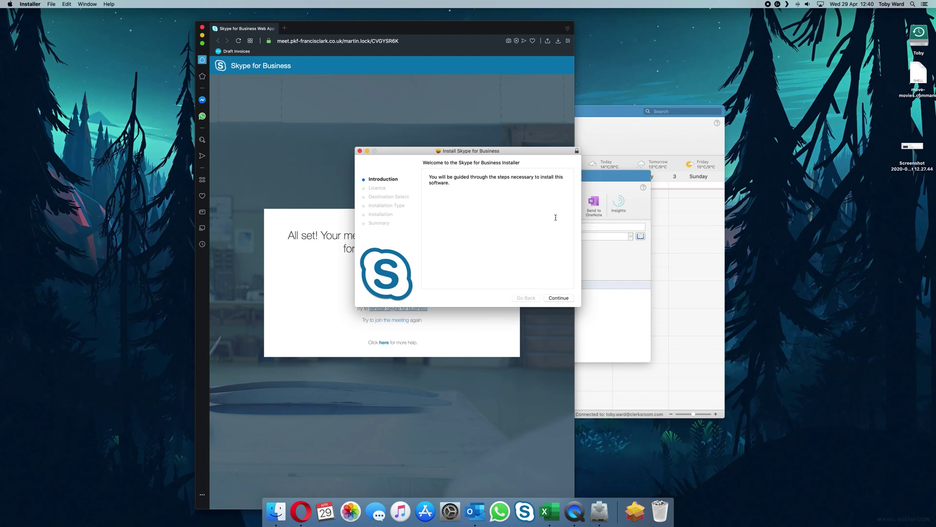
- Step through the installer's introduction, agree to the licence and start the standard install
left_click(633, 517)
left_click(557, 306)
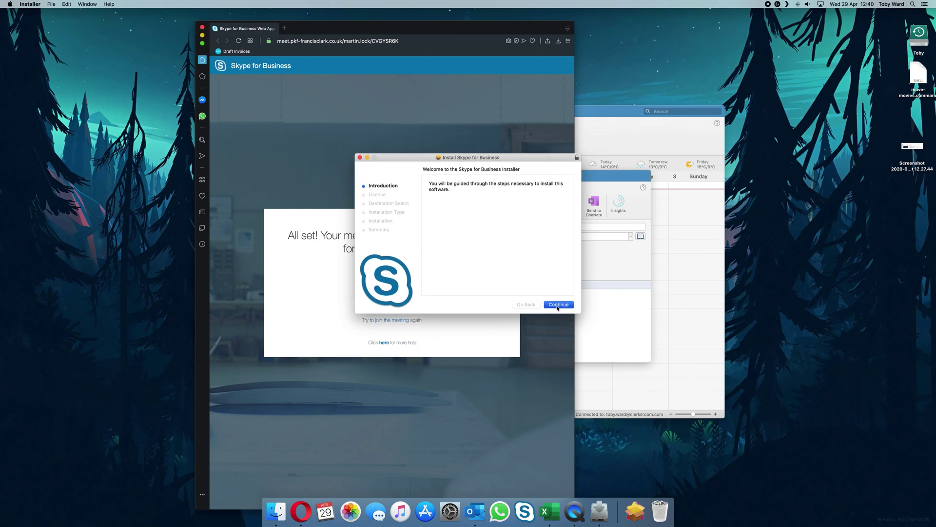
left_click(557, 306)
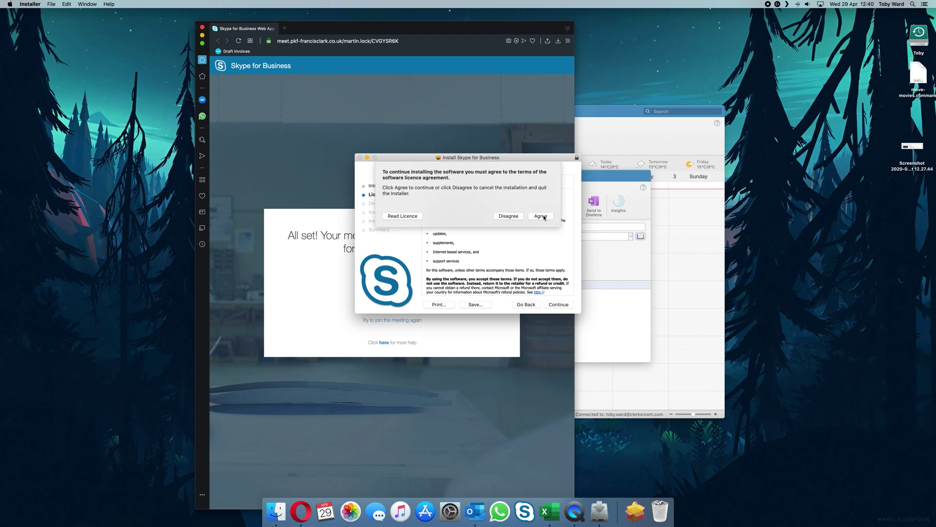
left_click(540, 216)
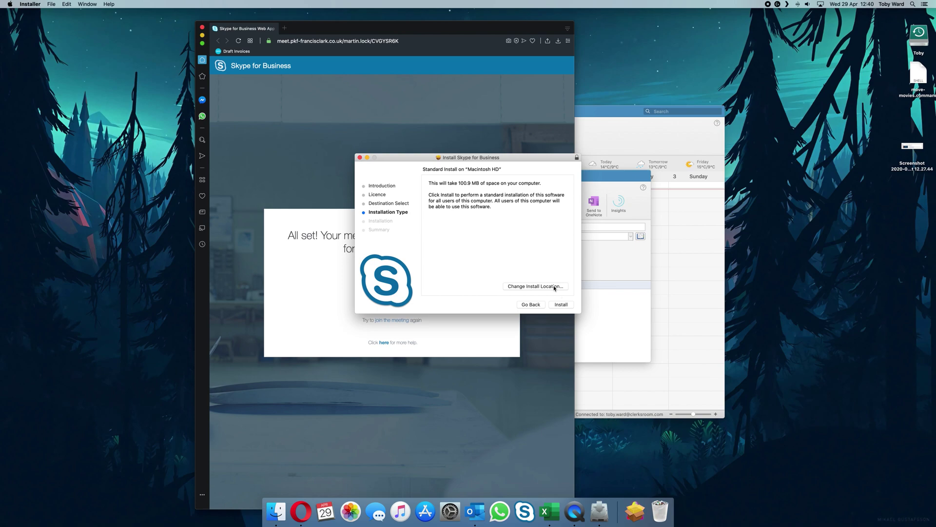
left_click(565, 305)
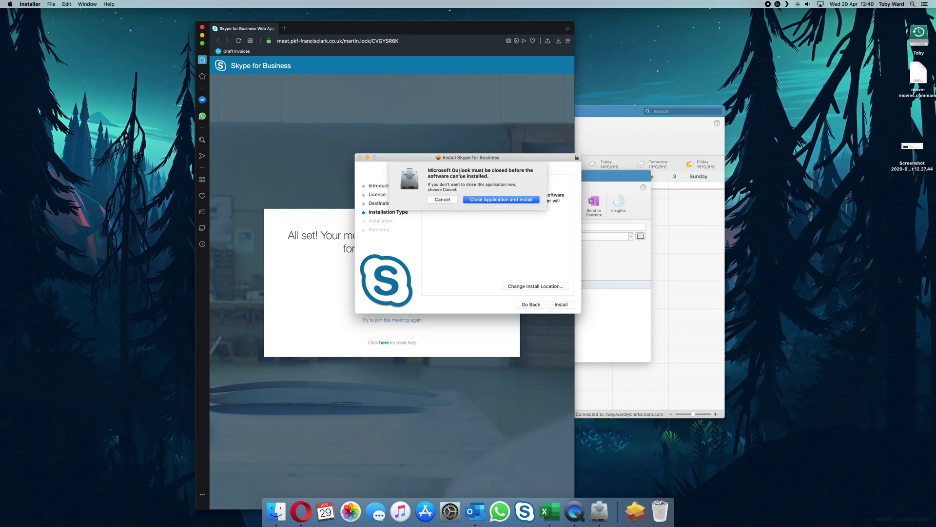
- Quit Outlook, authorise with the account password, finish installing and move the package to the Bin
left_click(475, 200)
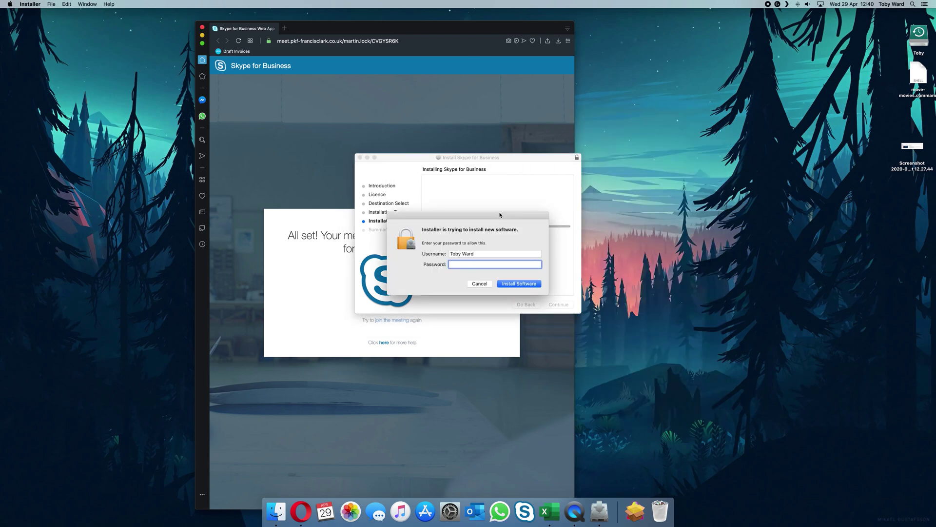
type("••••••••••")
key("Return")
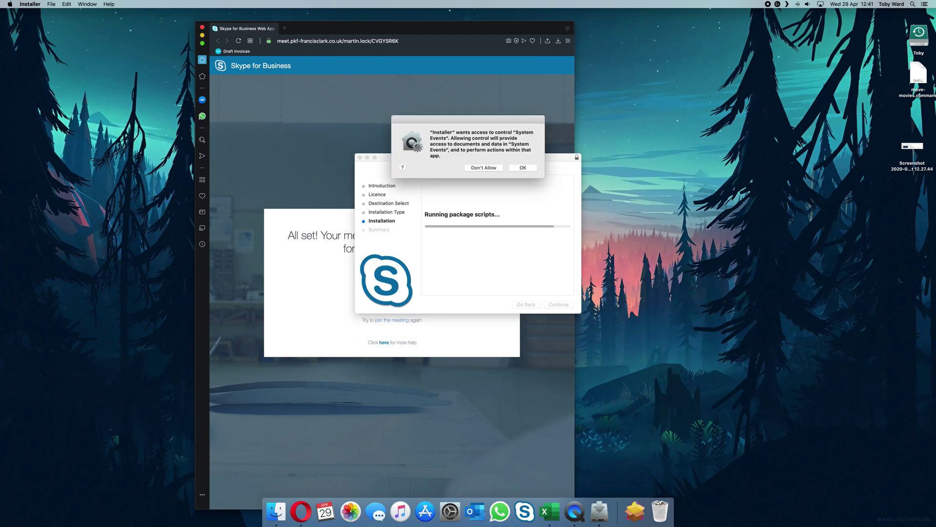
left_click(532, 167)
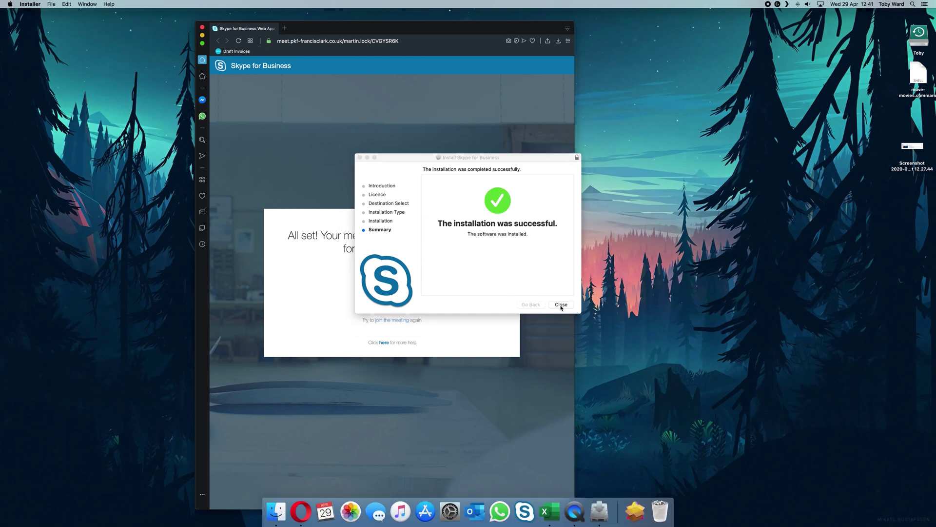
left_click(561, 305)
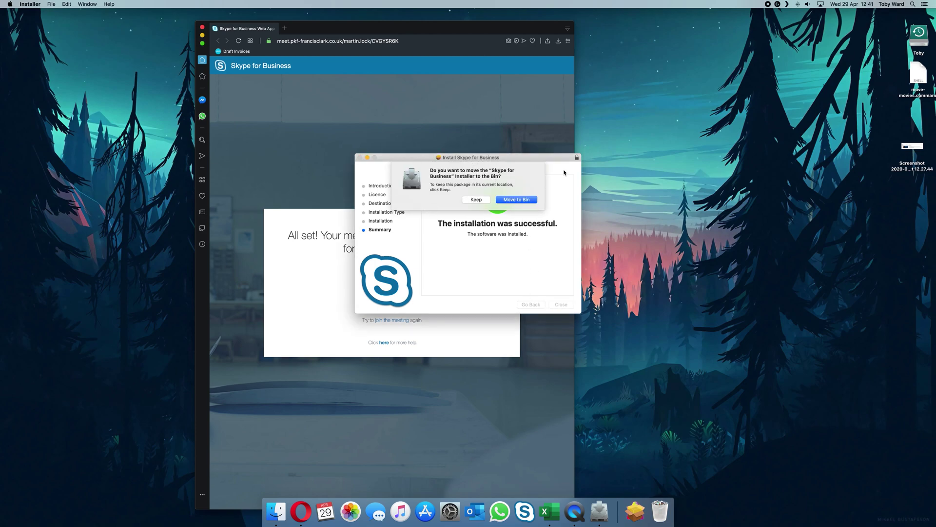
left_click(516, 200)
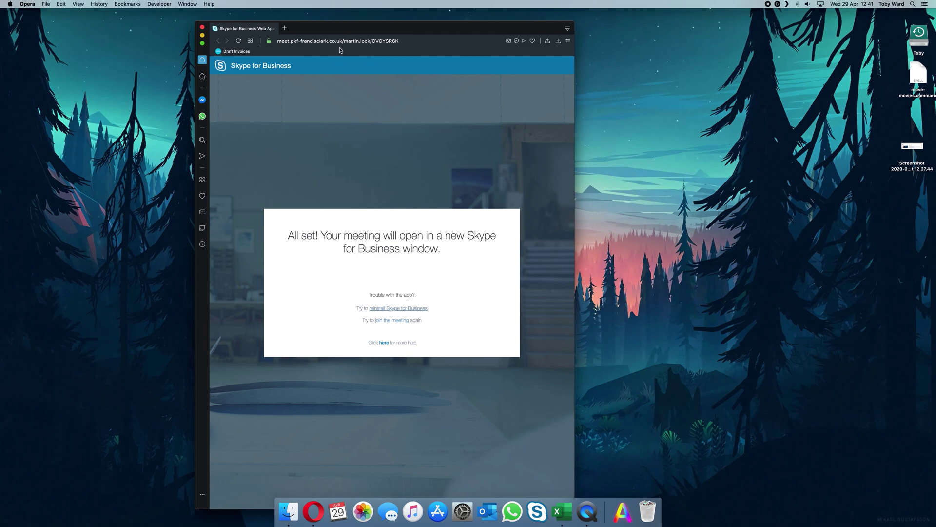
- Close Opera's join page window and relaunch Outlook on its calendar
left_click_drag(370, 29, 432, 31)
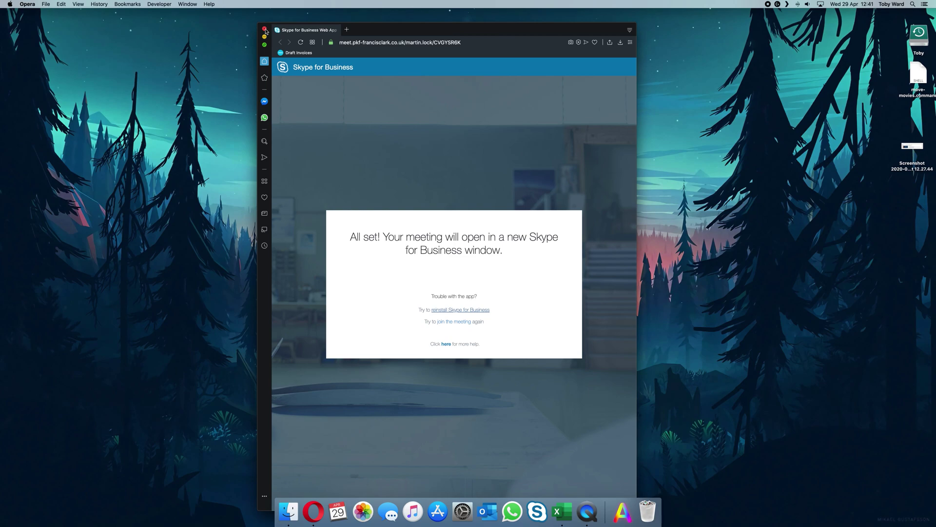
left_click(264, 29)
left_click(488, 511)
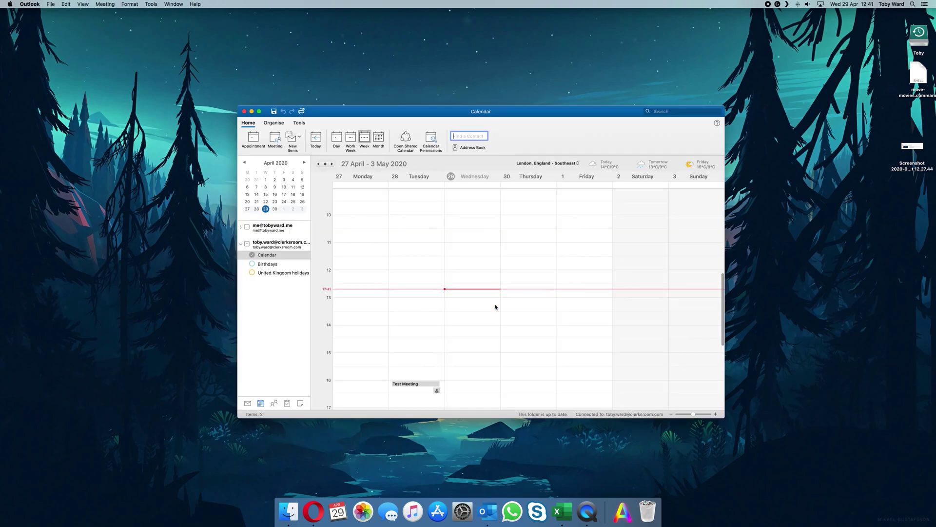
- Reopen the Wednesday Video conference invite from the calendar and follow its Join Skype Meeting link
left_click(417, 386)
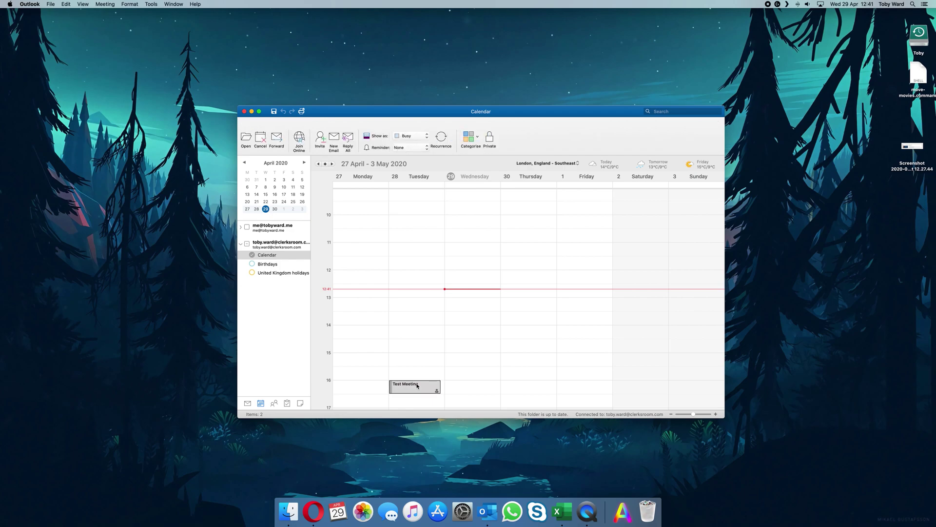
double_click(418, 386)
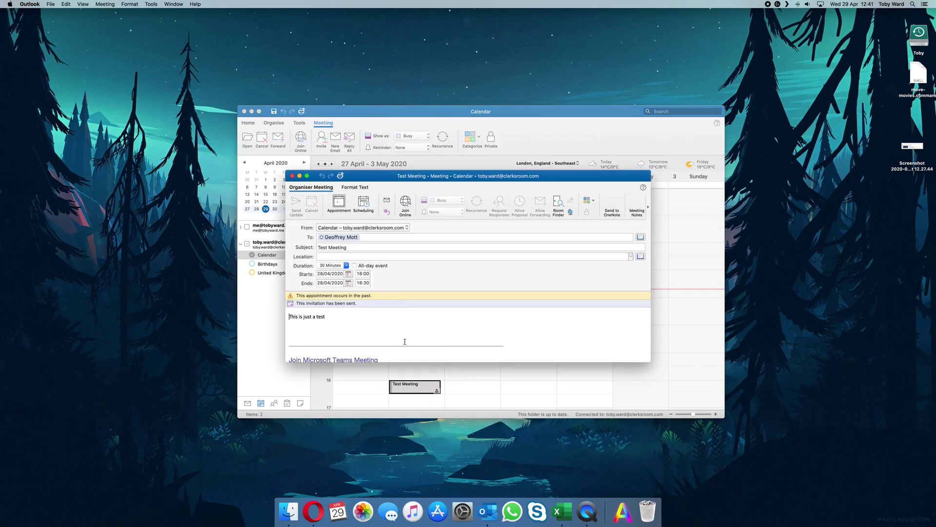
scroll(404, 341, "down", 1)
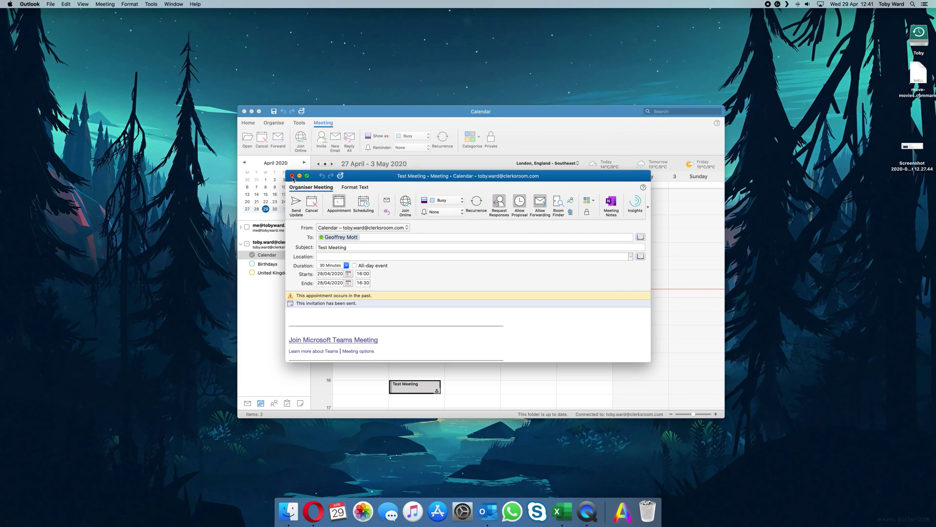
left_click(292, 176)
scroll(483, 329, "down", 5)
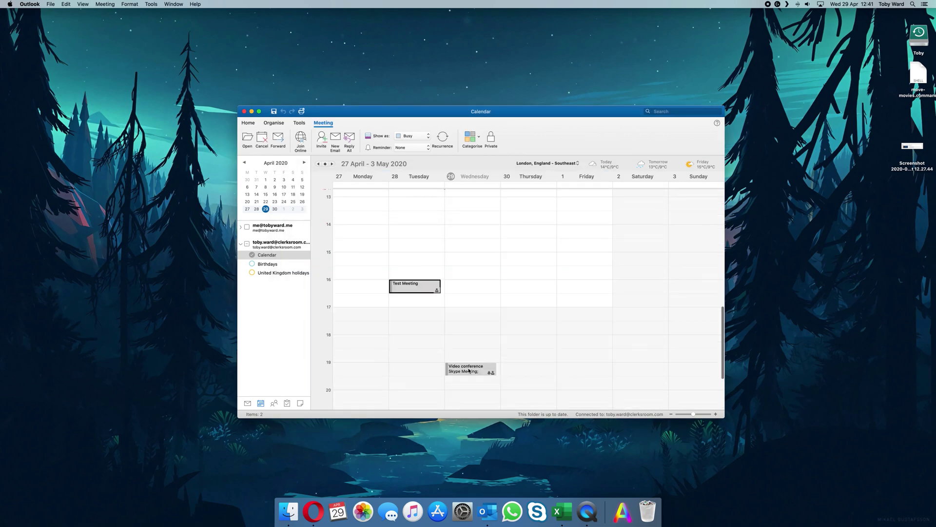
double_click(470, 371)
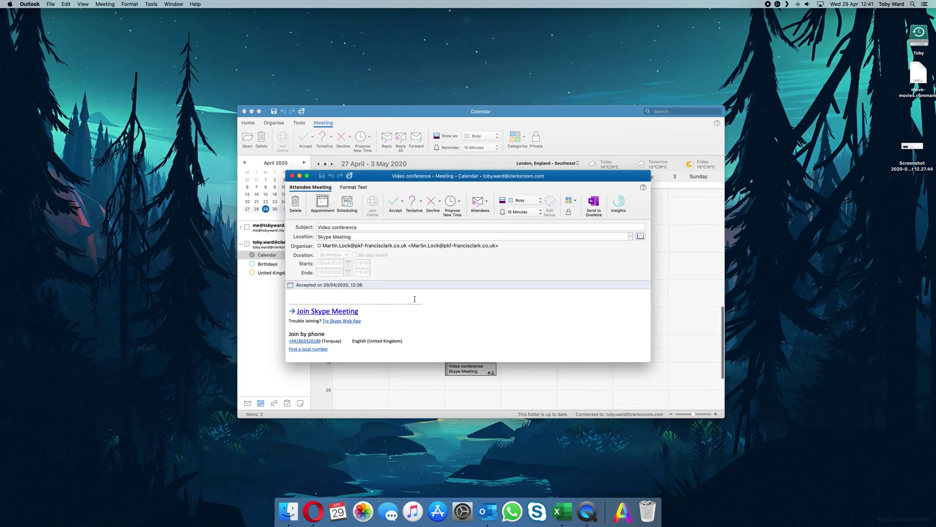
left_click(311, 311)
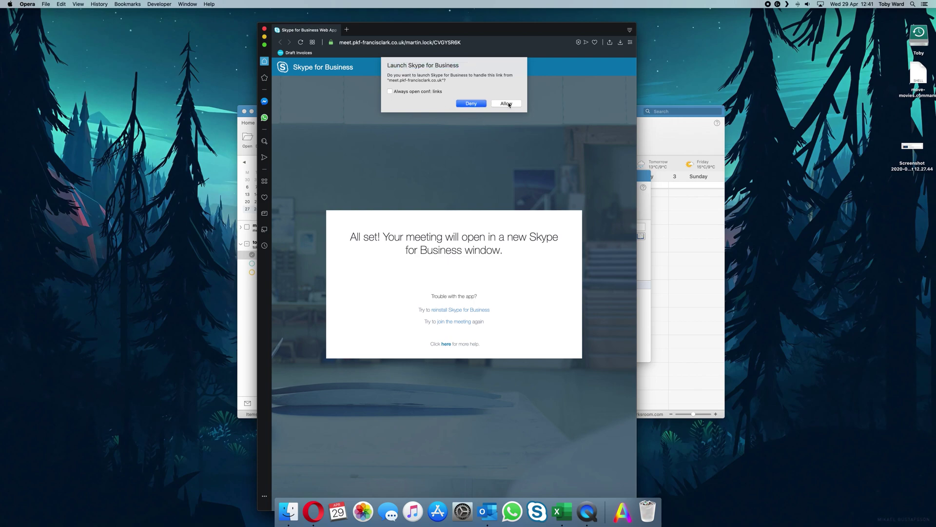
- Always allow conf: links in Opera and launch Skype for Business for the meeting
left_click(402, 92)
left_click(504, 104)
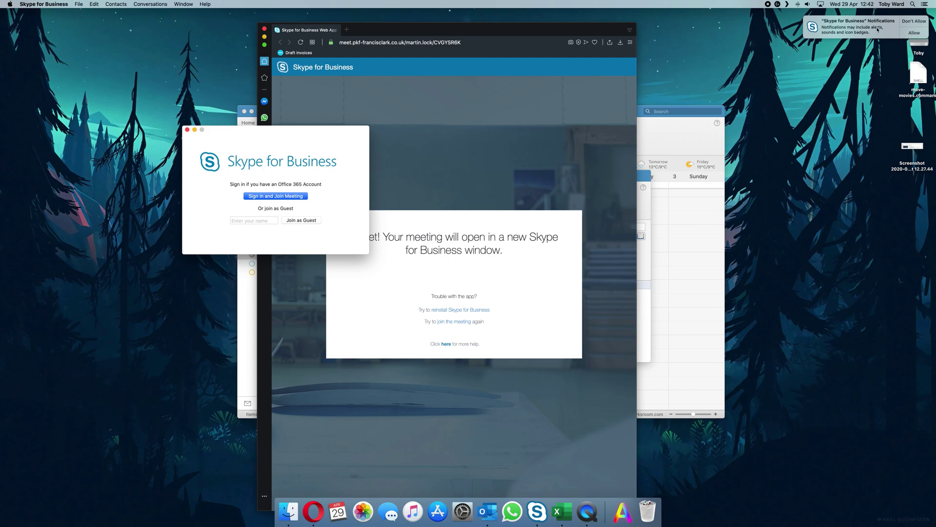
- Allow Skype for Business notifications, enter the user's display name, and join as a guest
left_click(916, 33)
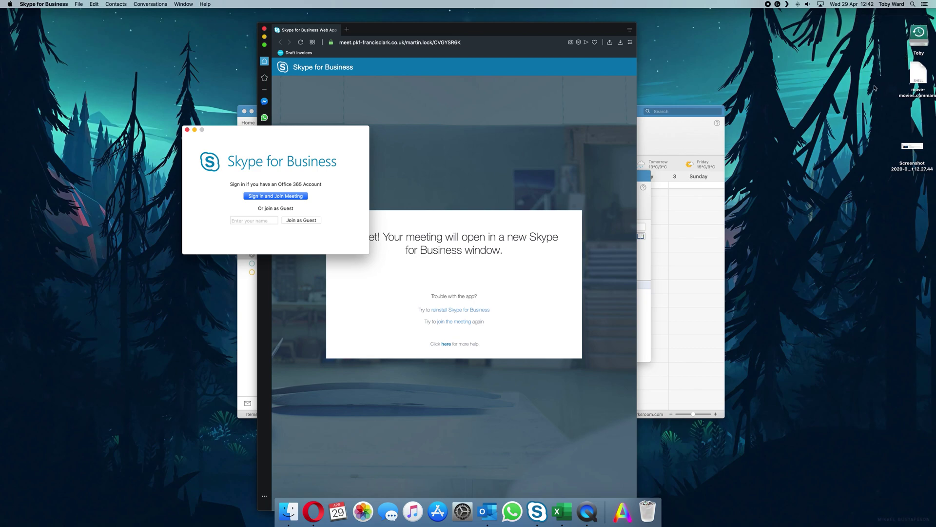
left_click(254, 223)
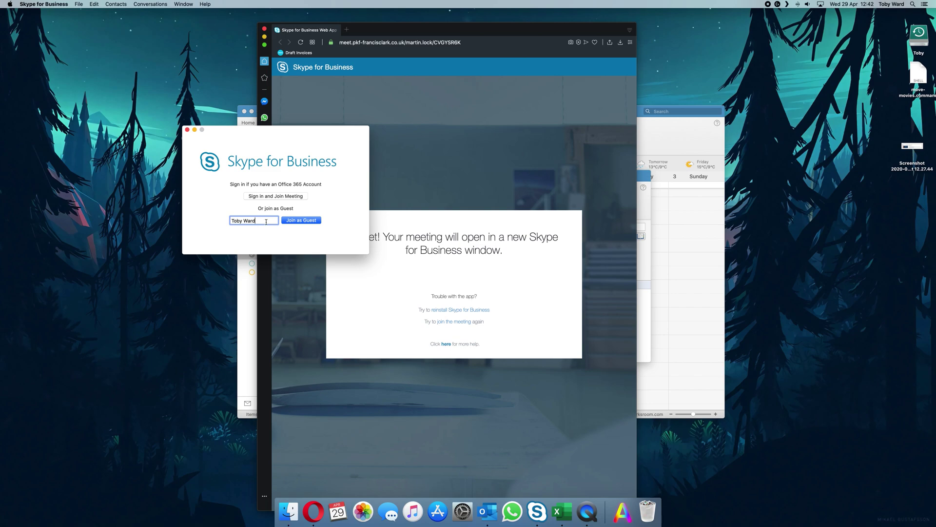
left_click_drag(265, 221, 212, 221)
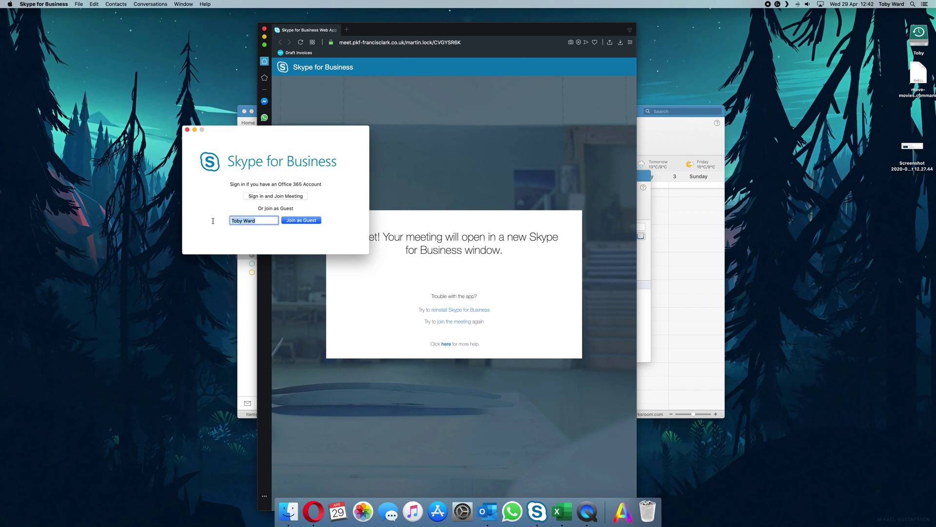
left_click(264, 220)
left_click(309, 223)
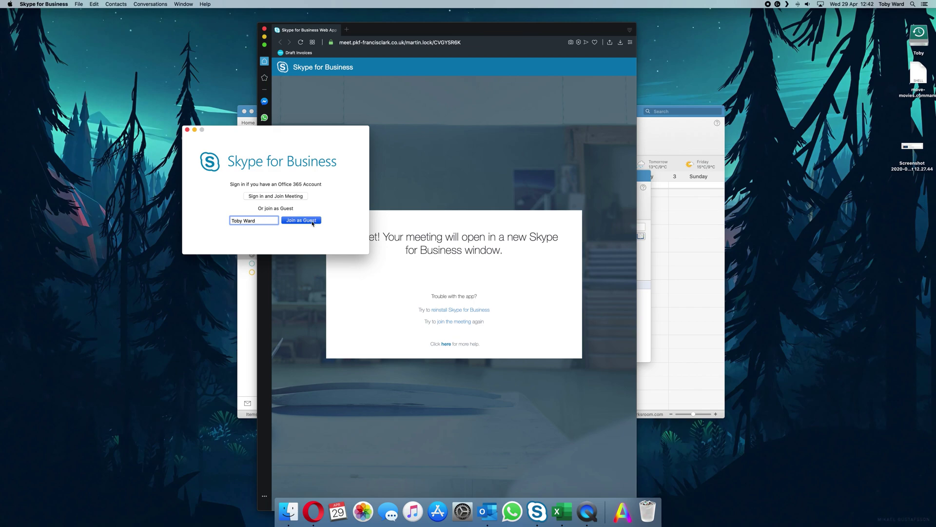